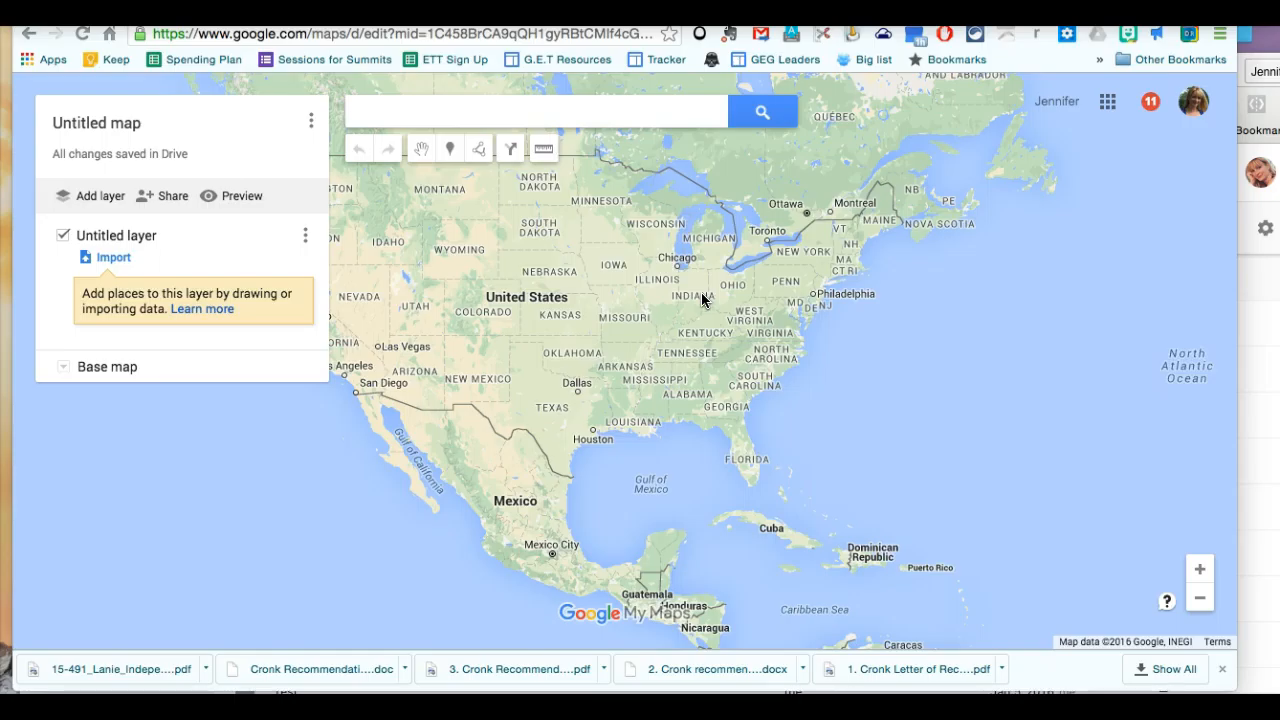
Find Albany, NY, United States with the place search and add it to the untitled map.
click(1200, 570)
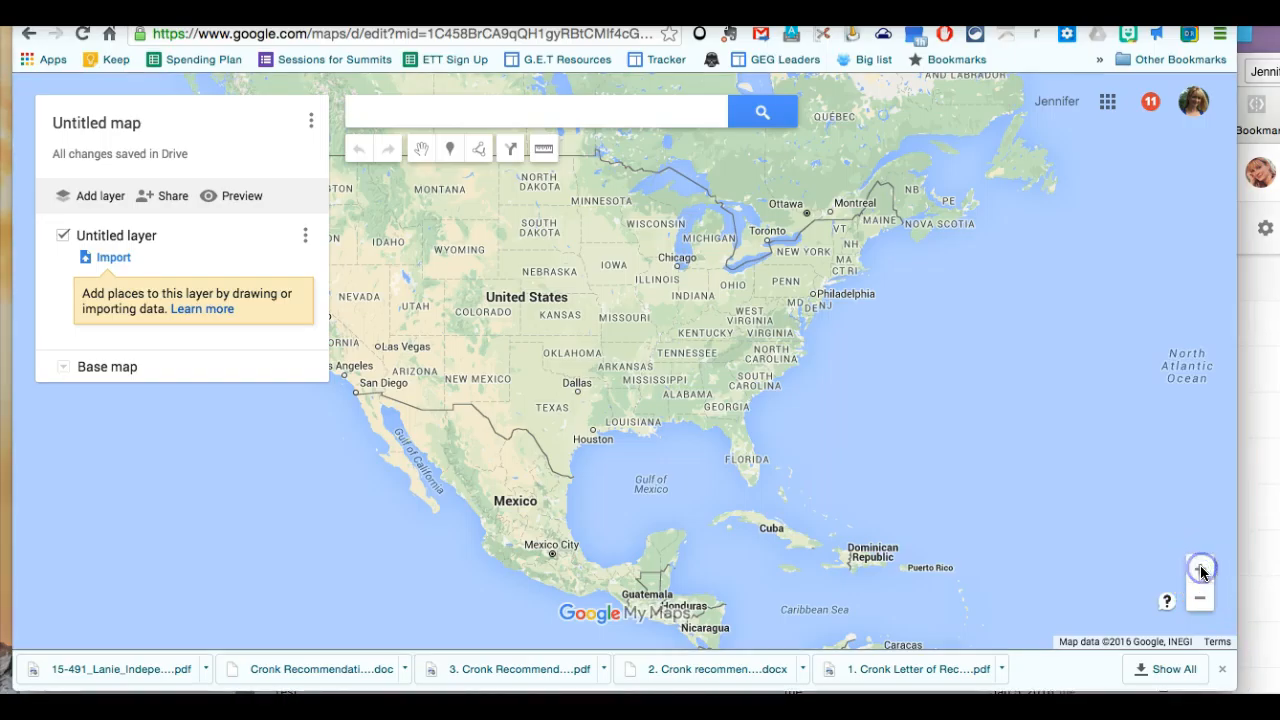
click(811, 246)
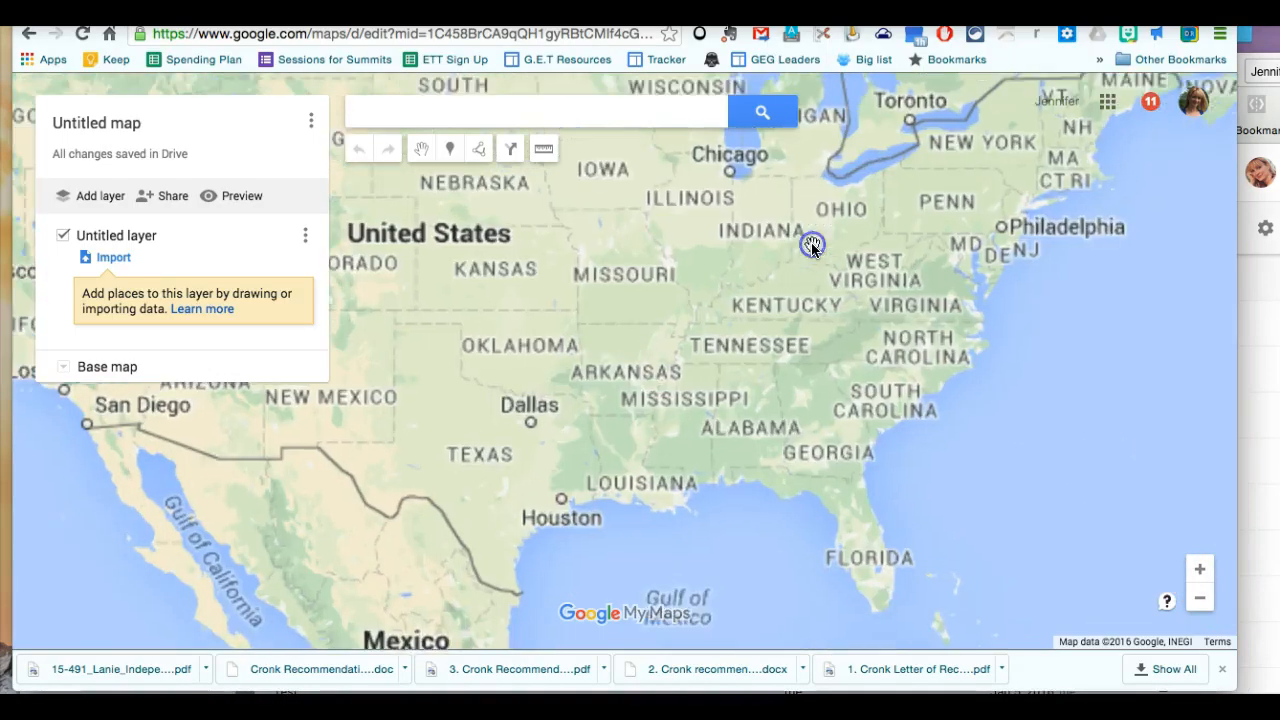
click(908, 237)
drag(908, 237, 837, 352)
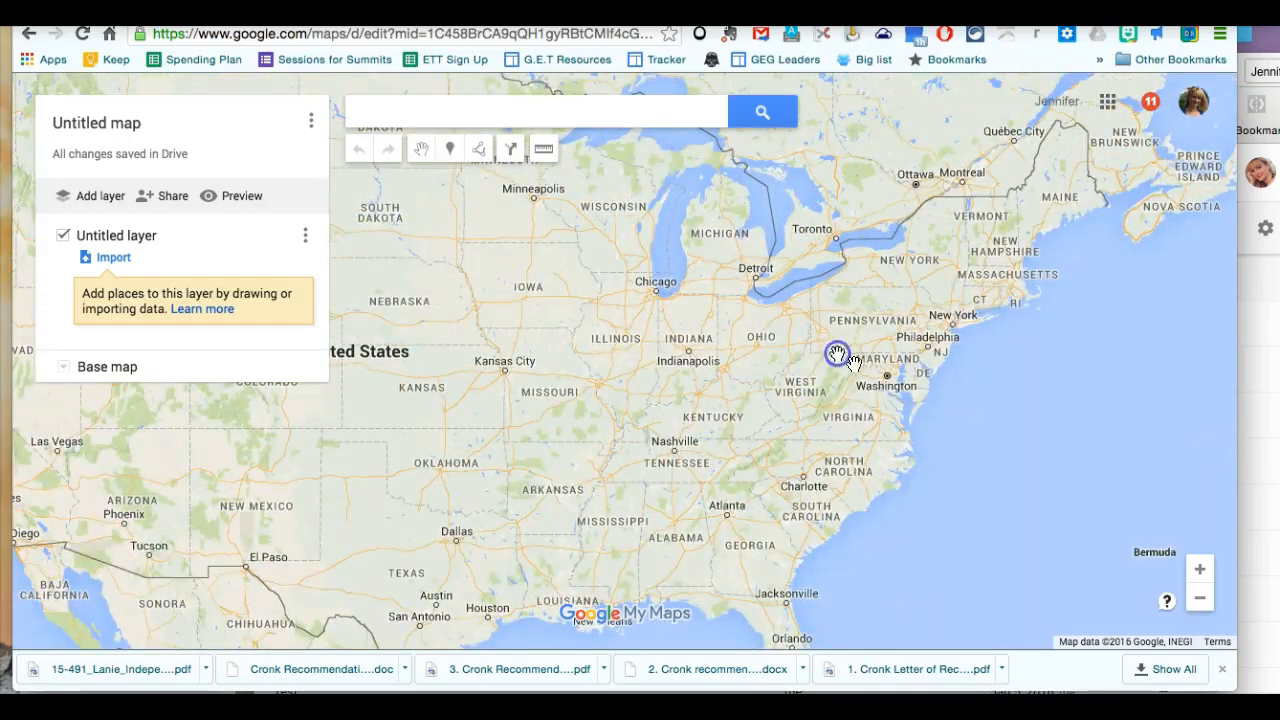
click(1199, 569)
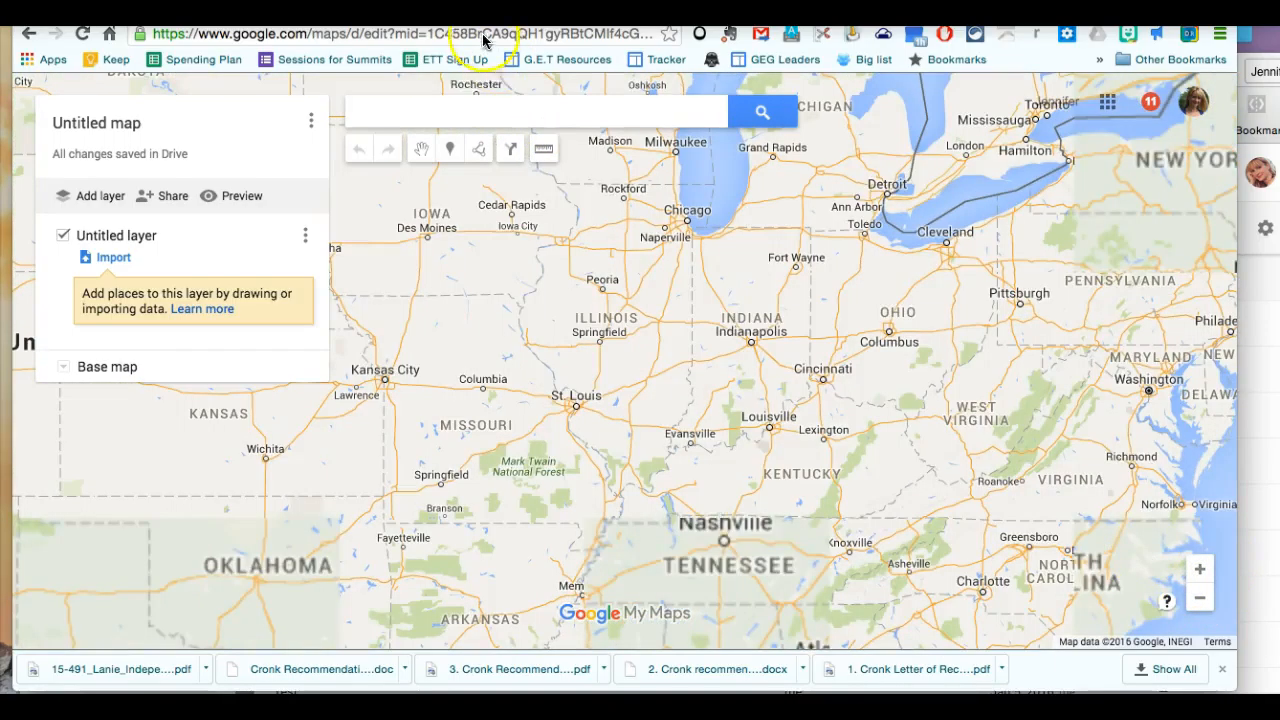
click(476, 112)
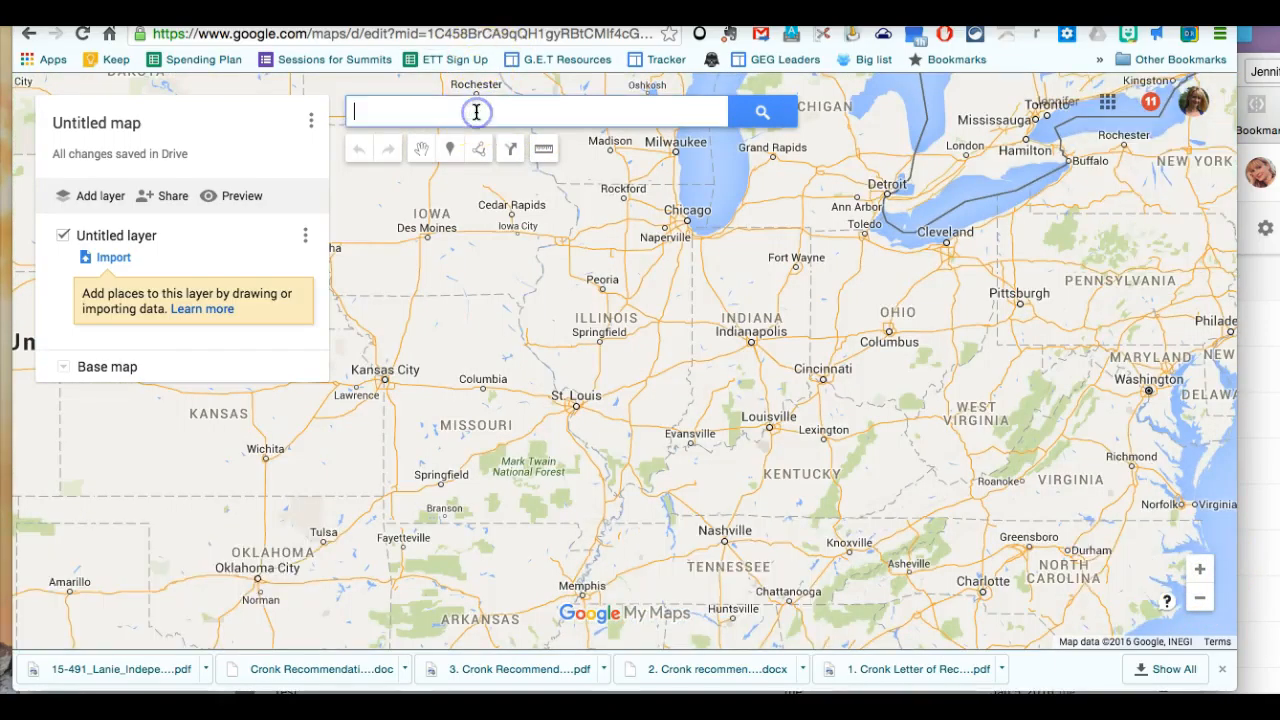
text(Albany)
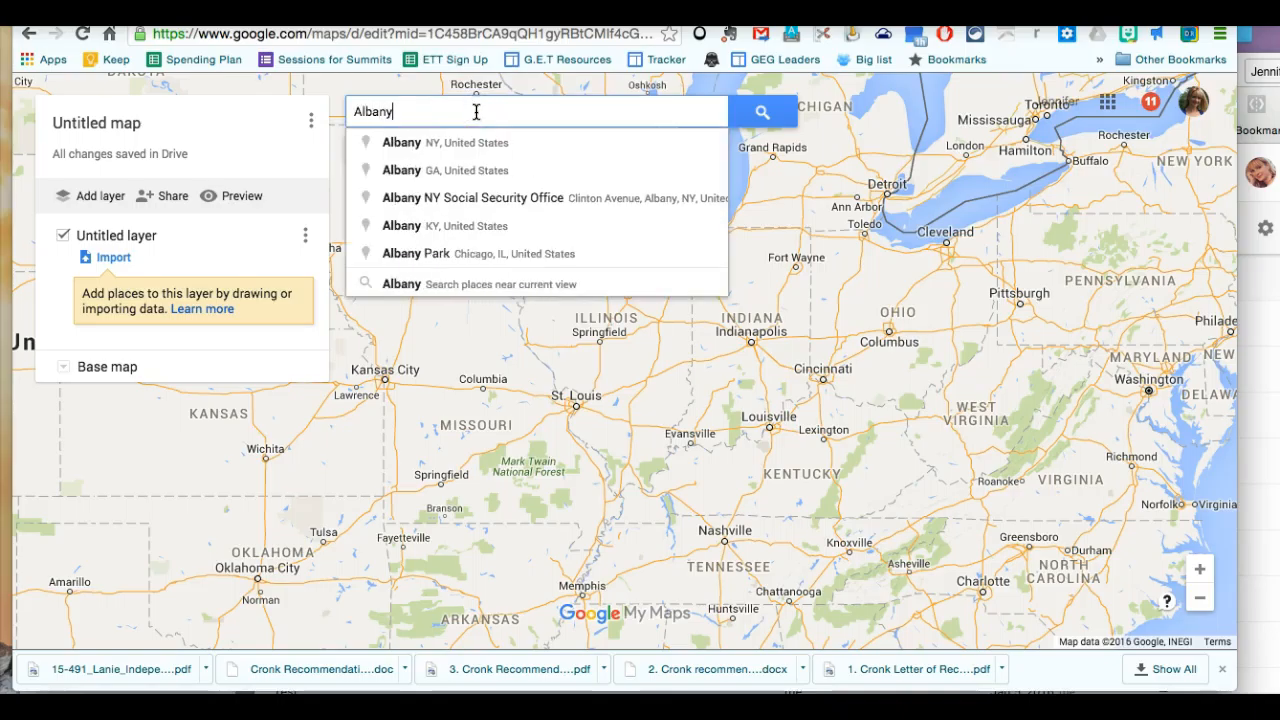
click(447, 152)
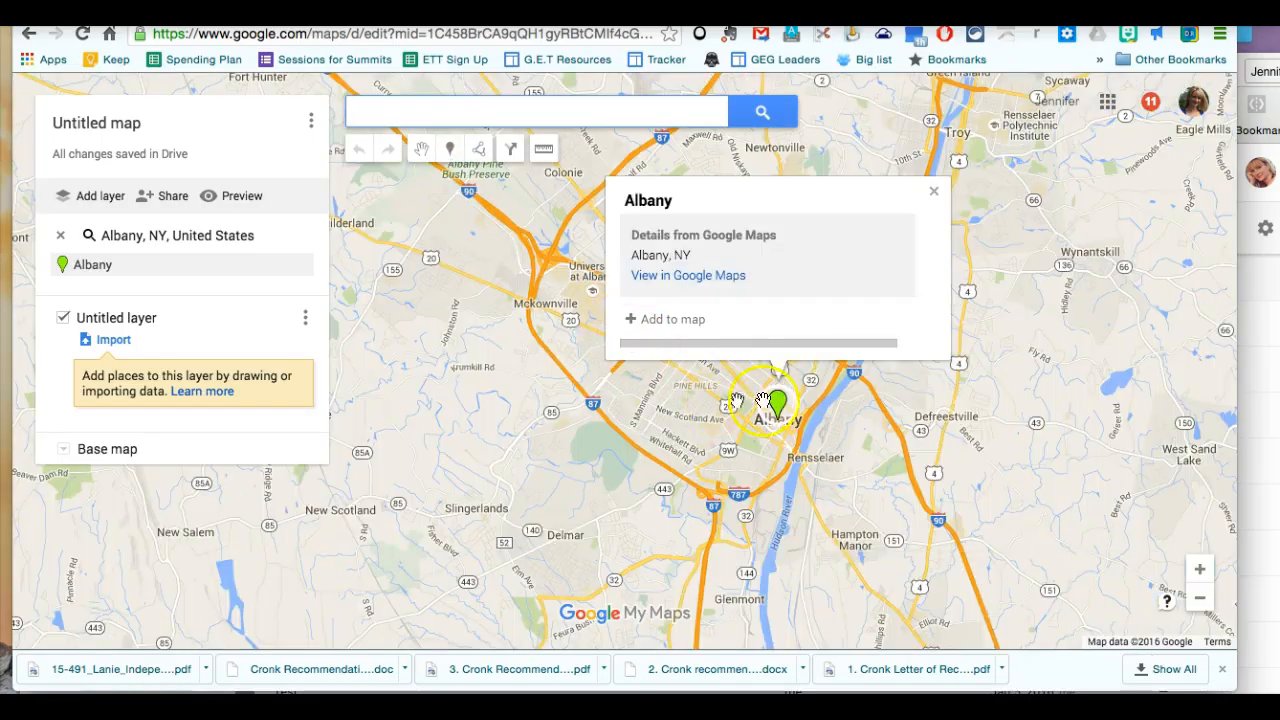
click(676, 320)
Start adding a photo to the Albany marker and search Google Images for "Albany".
click(781, 436)
click(864, 359)
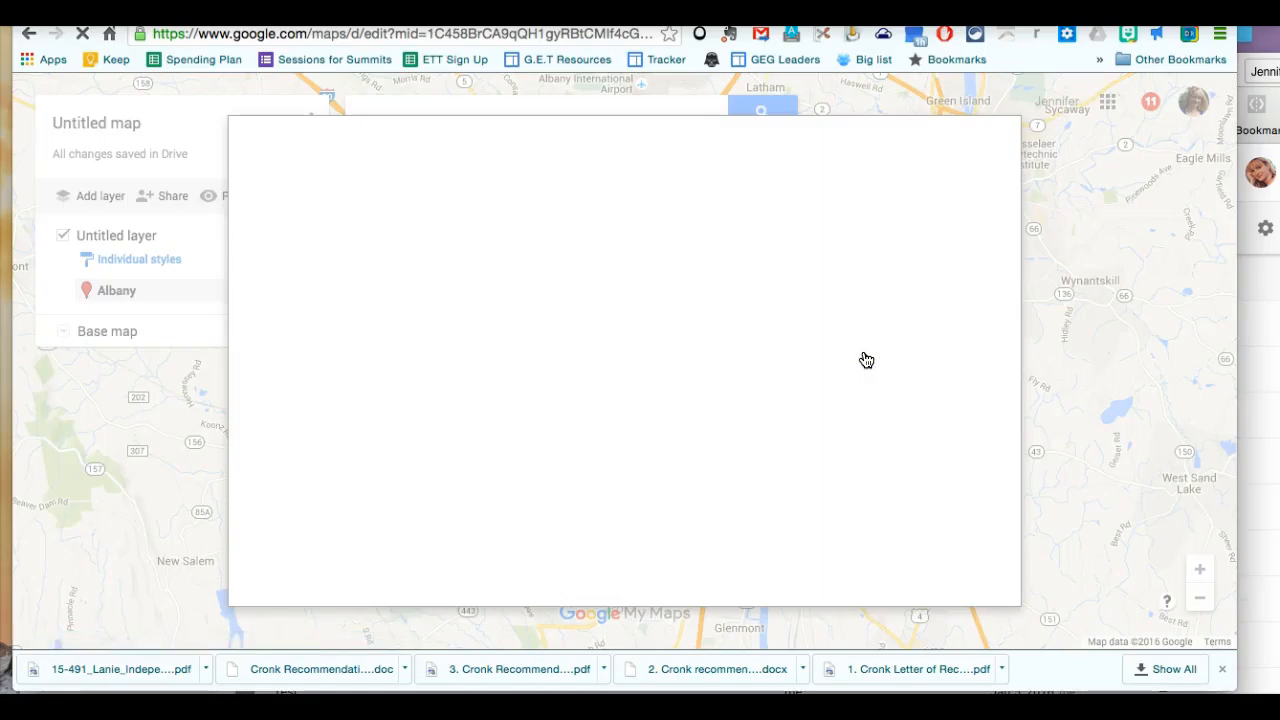
click(672, 250)
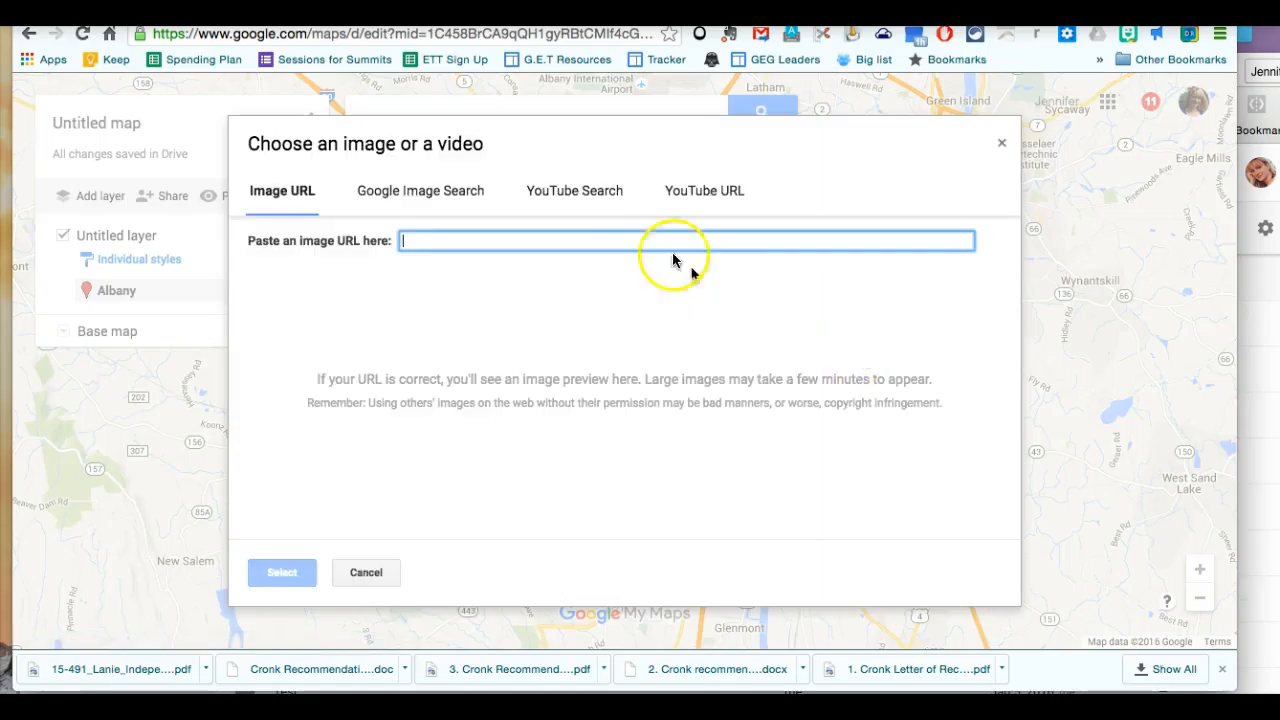
click(458, 195)
click(437, 254)
text(A)
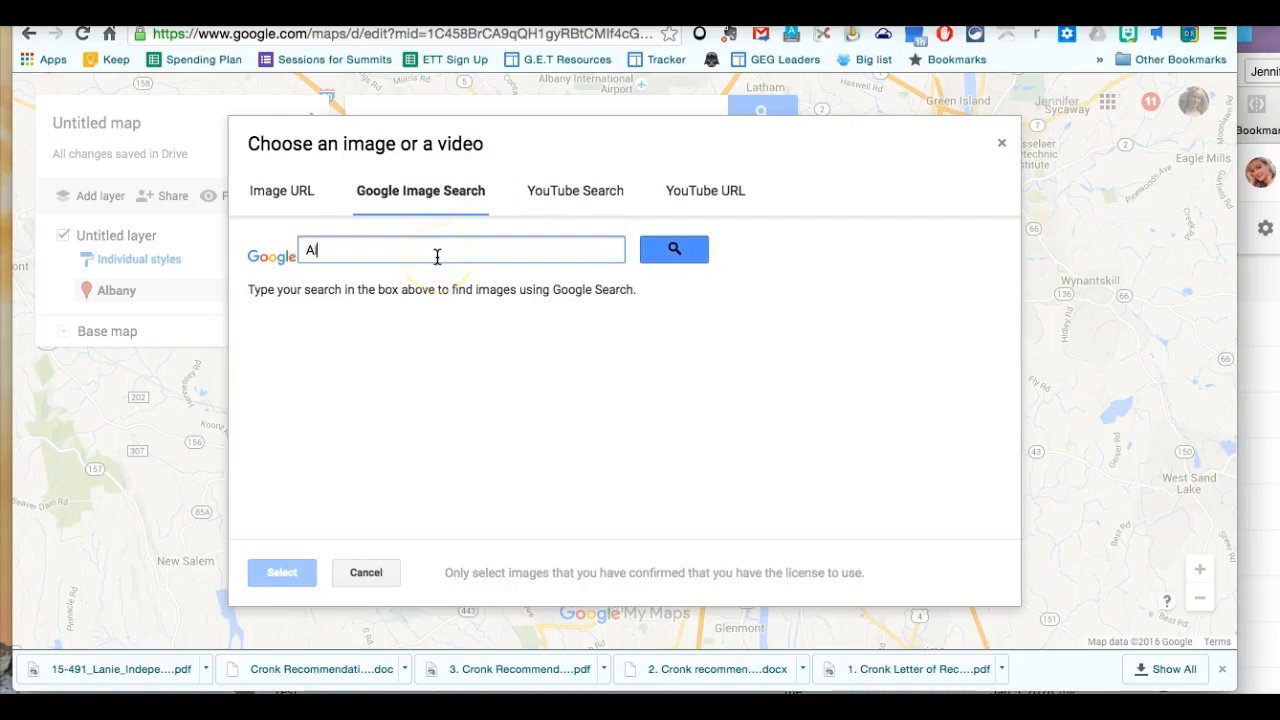
text(lbany)
key(Return)
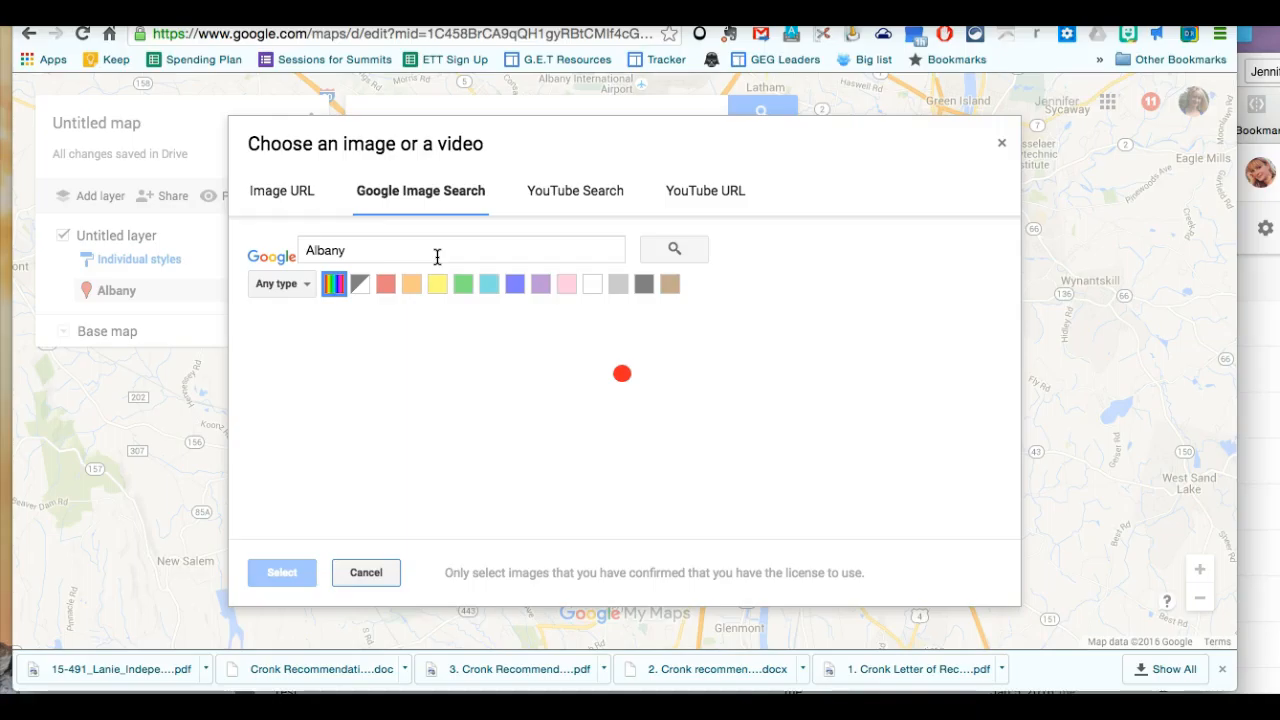
Choose the photo of the egg-shaped building reflected in water for the Albany marker and save the marker.
click(355, 252)
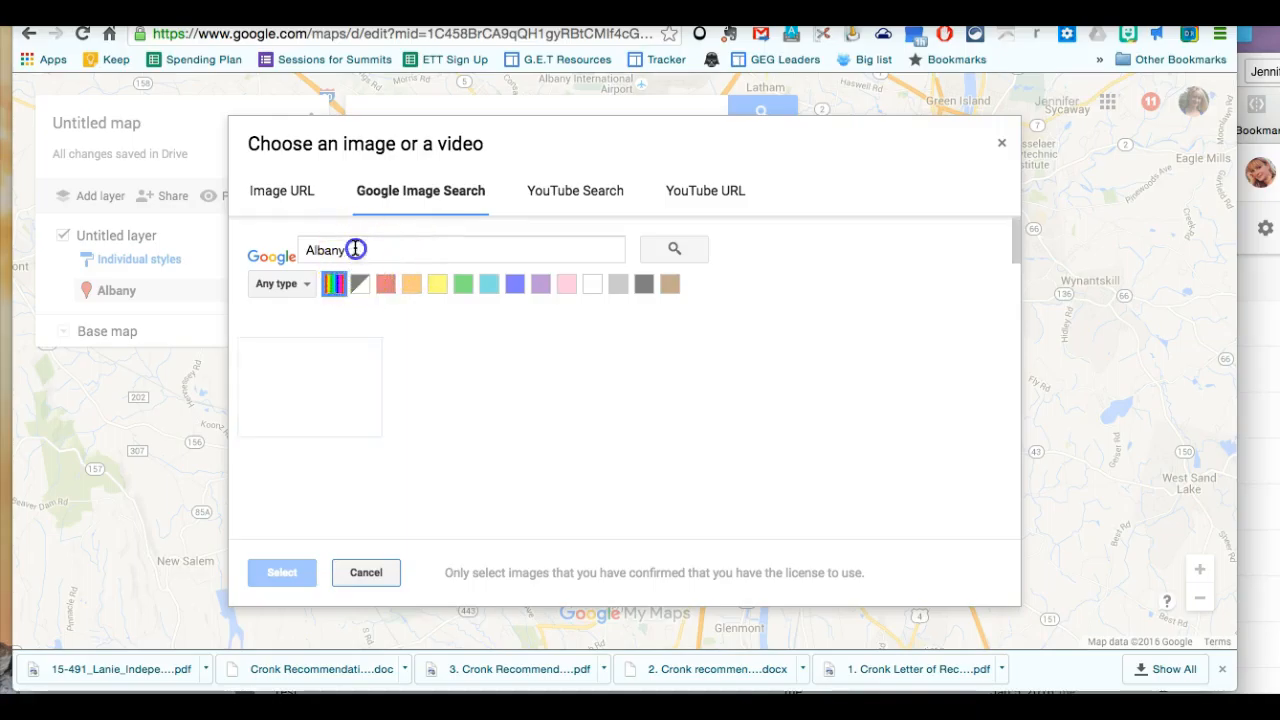
scroll(463, 414, down, 2)
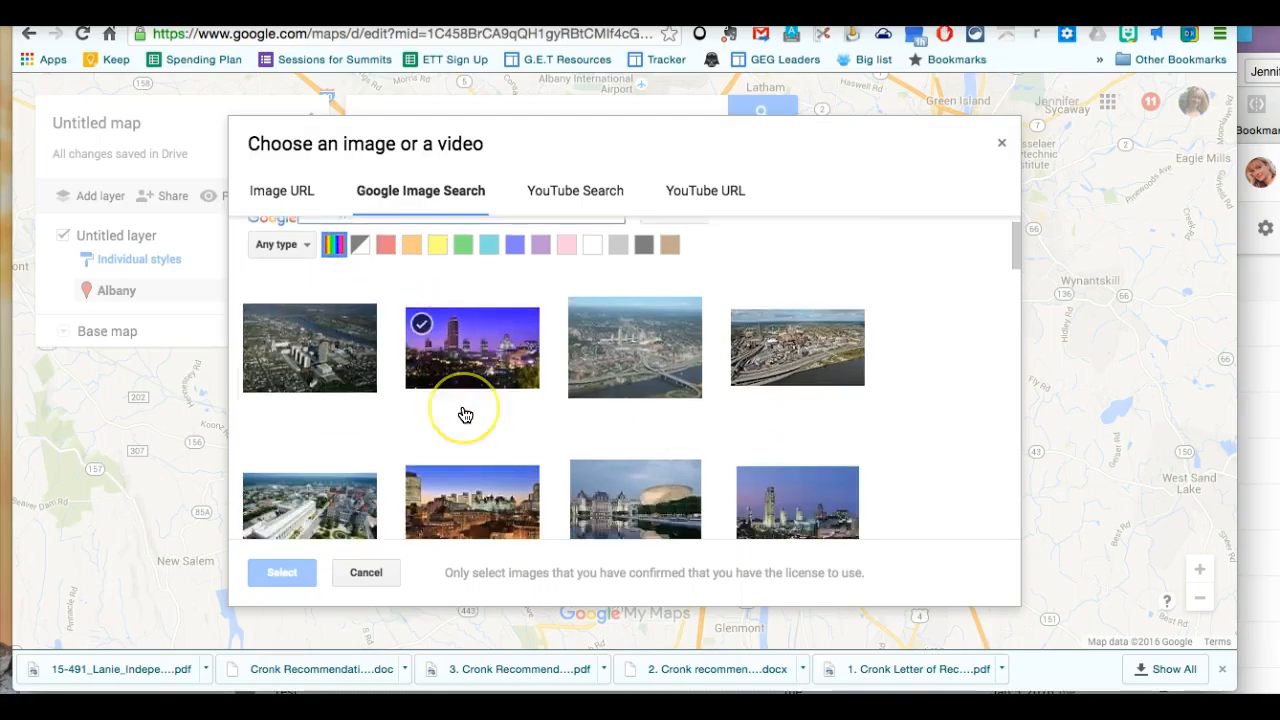
click(652, 440)
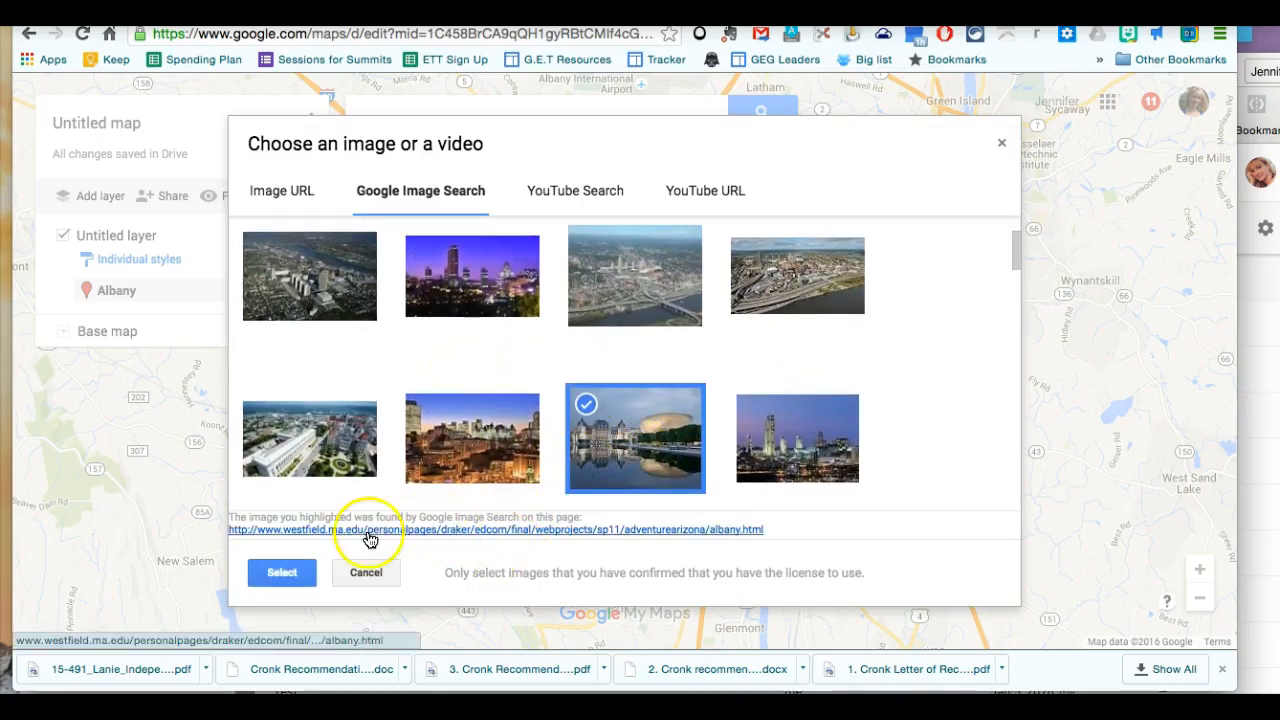
click(299, 570)
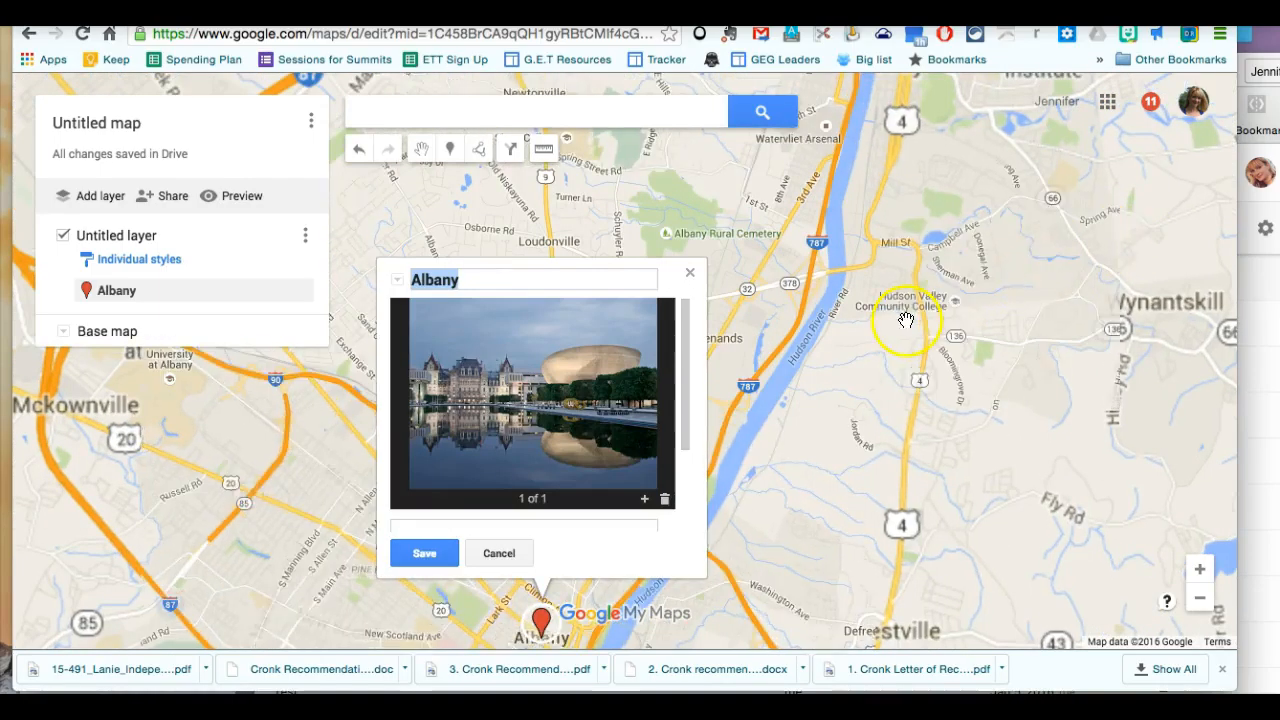
click(426, 555)
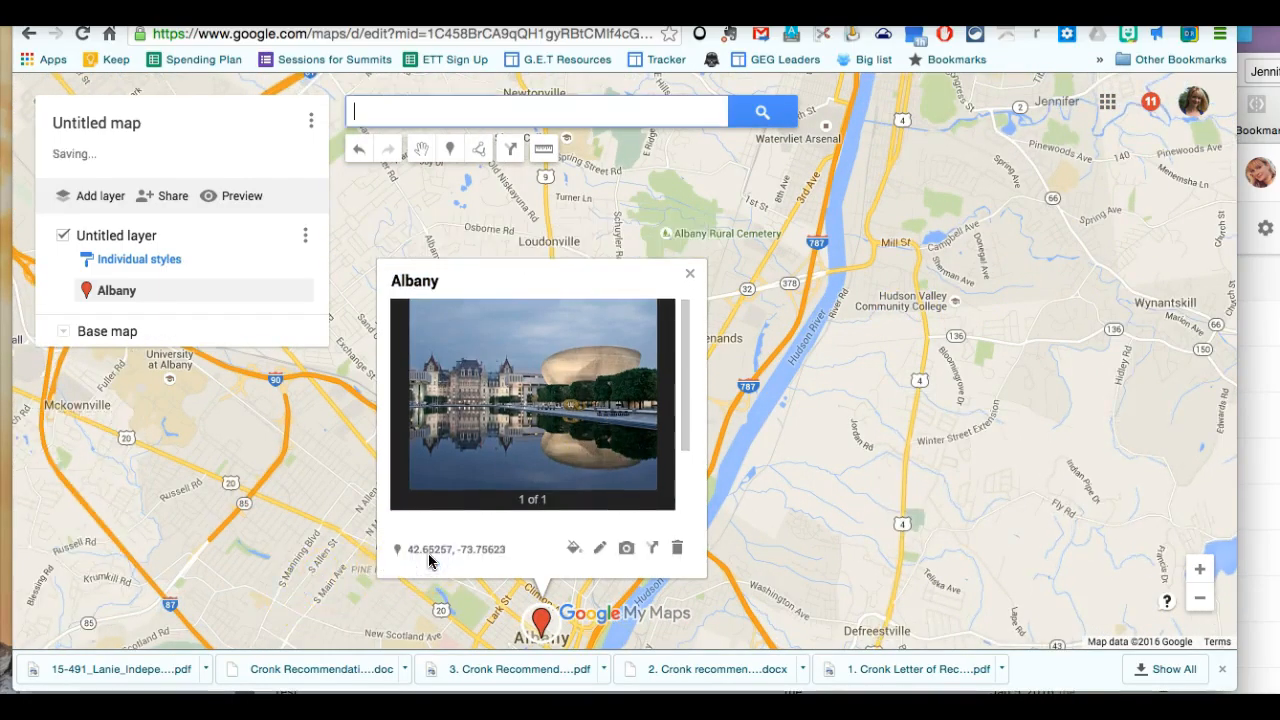
Add the description "This is the Egg and Capital Building" to the Albany marker, save it and close its card.
click(599, 548)
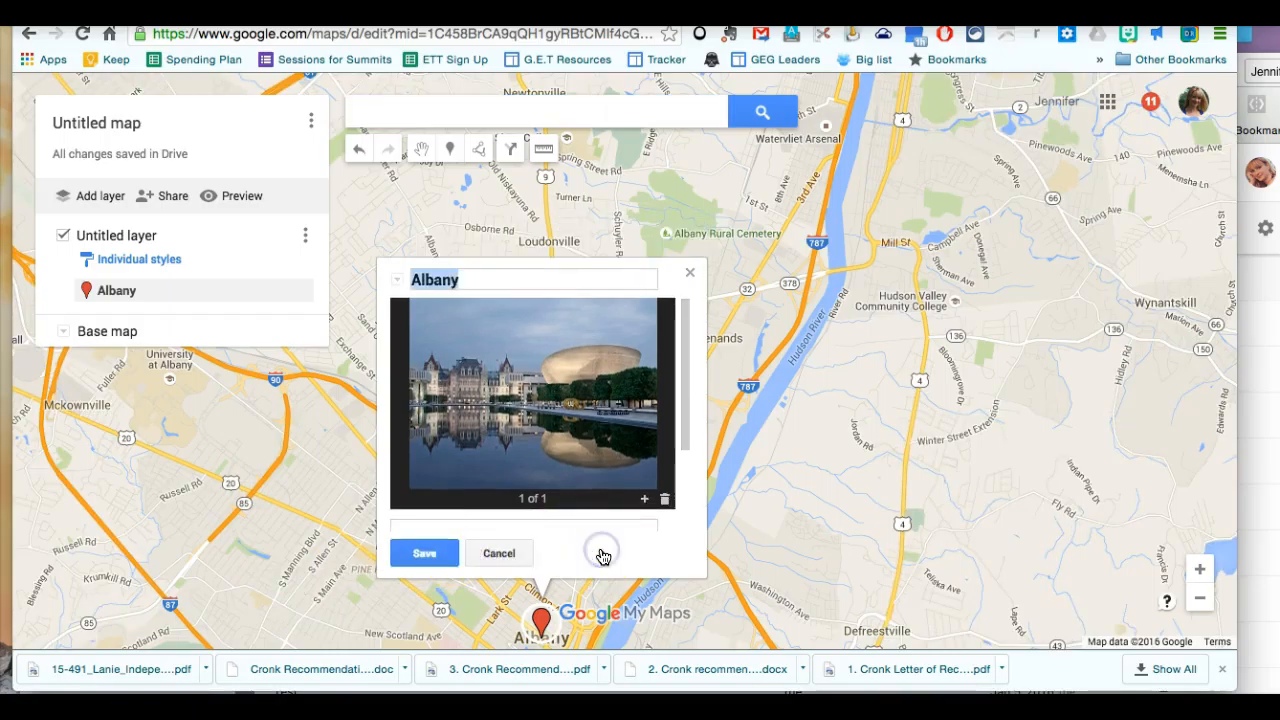
click(425, 553)
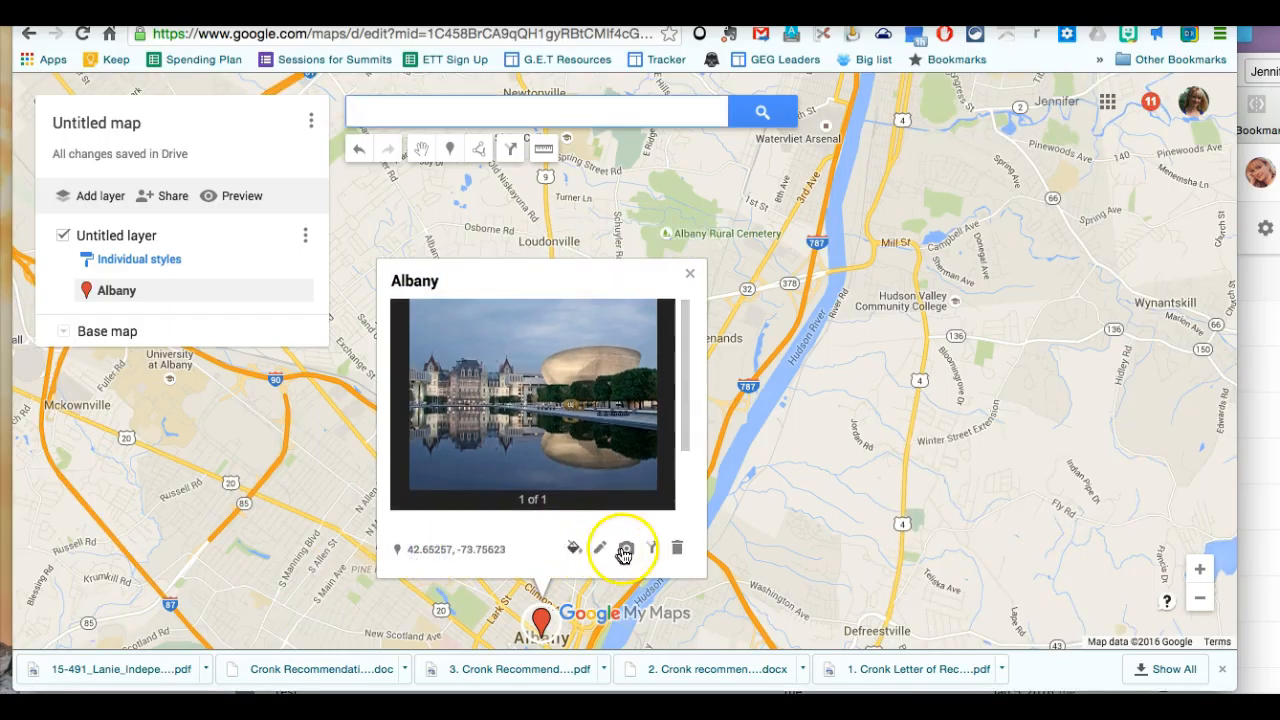
drag(686, 457, 682, 535)
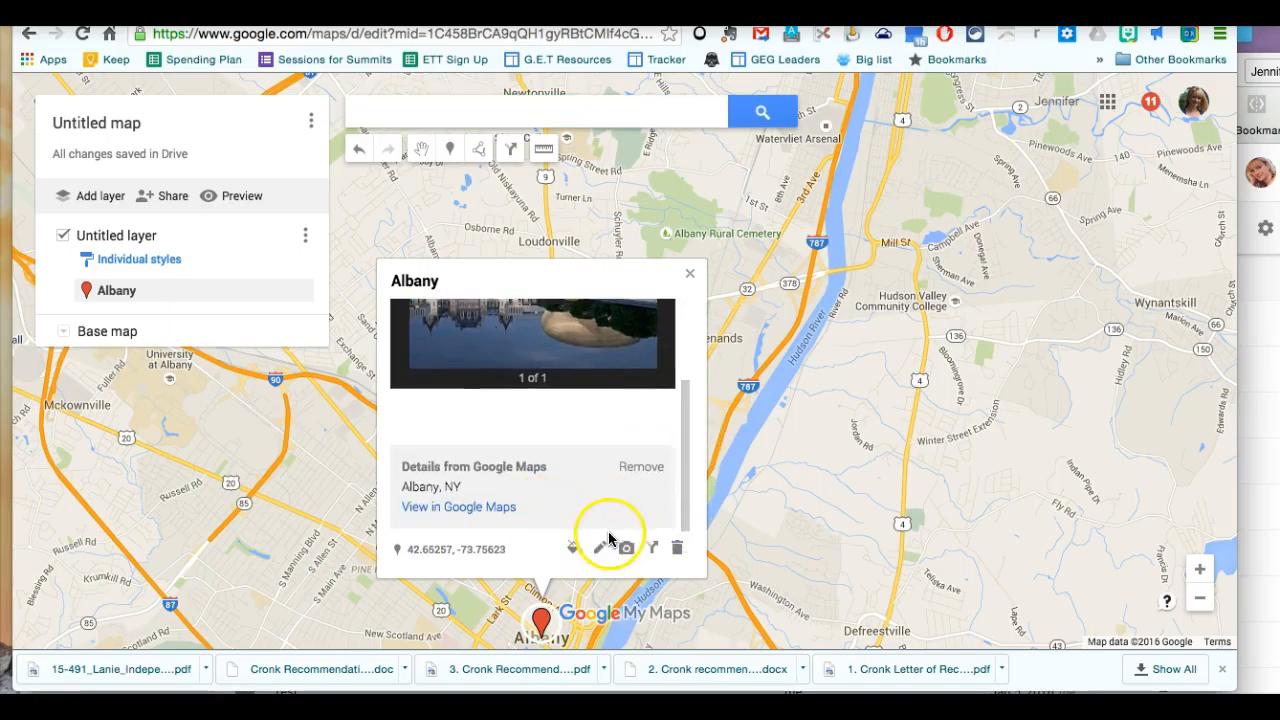
click(600, 553)
drag(688, 402, 678, 500)
click(597, 421)
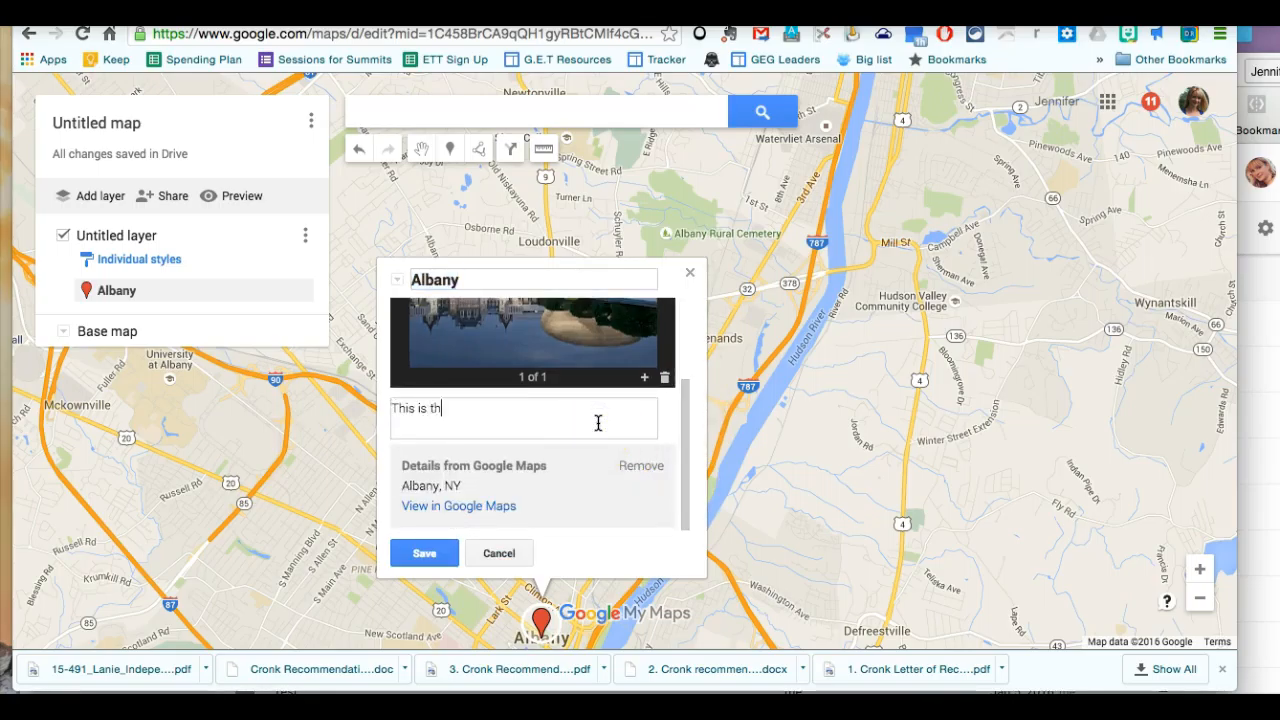
text(This is the Egg and Capital Building)
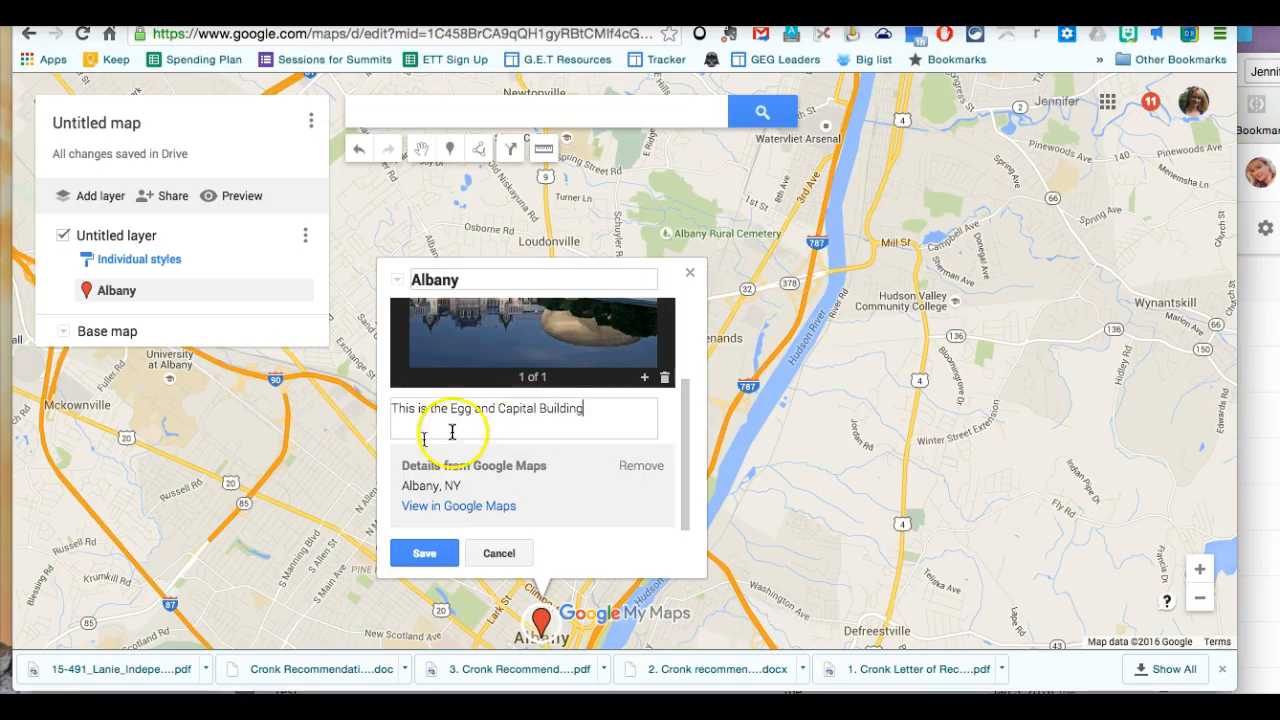
click(426, 551)
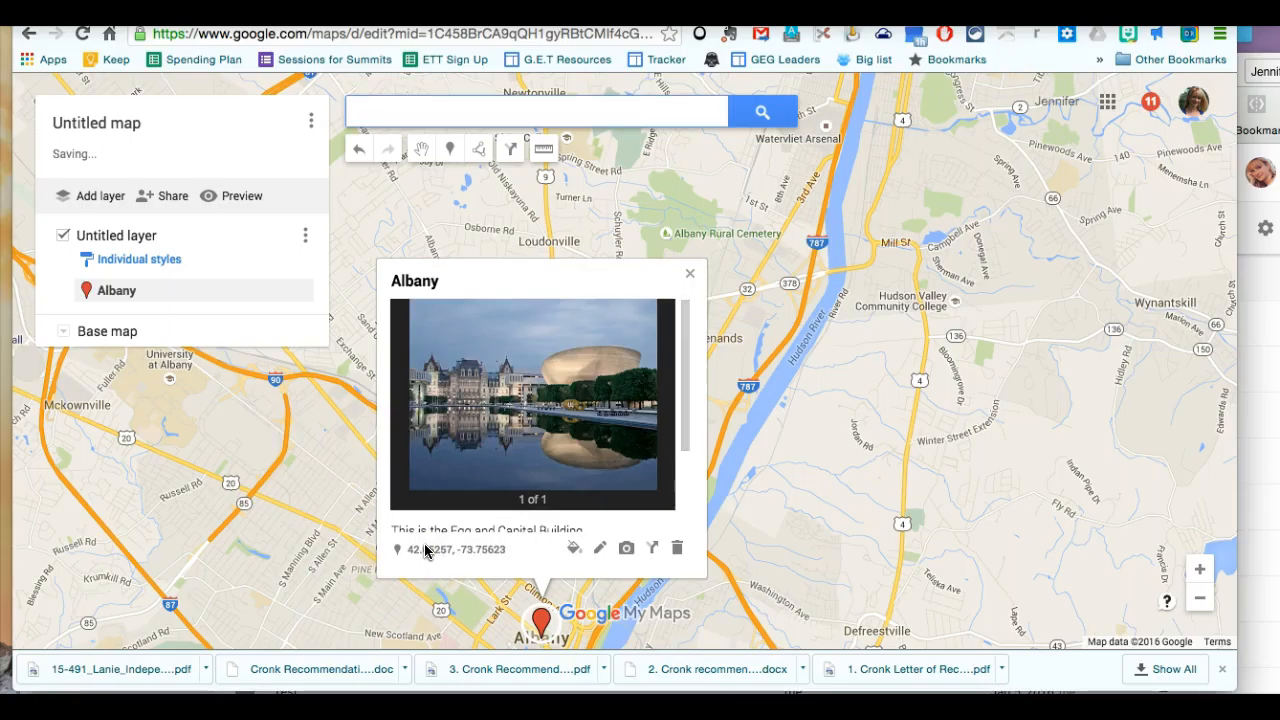
scroll(660, 457, down, 1)
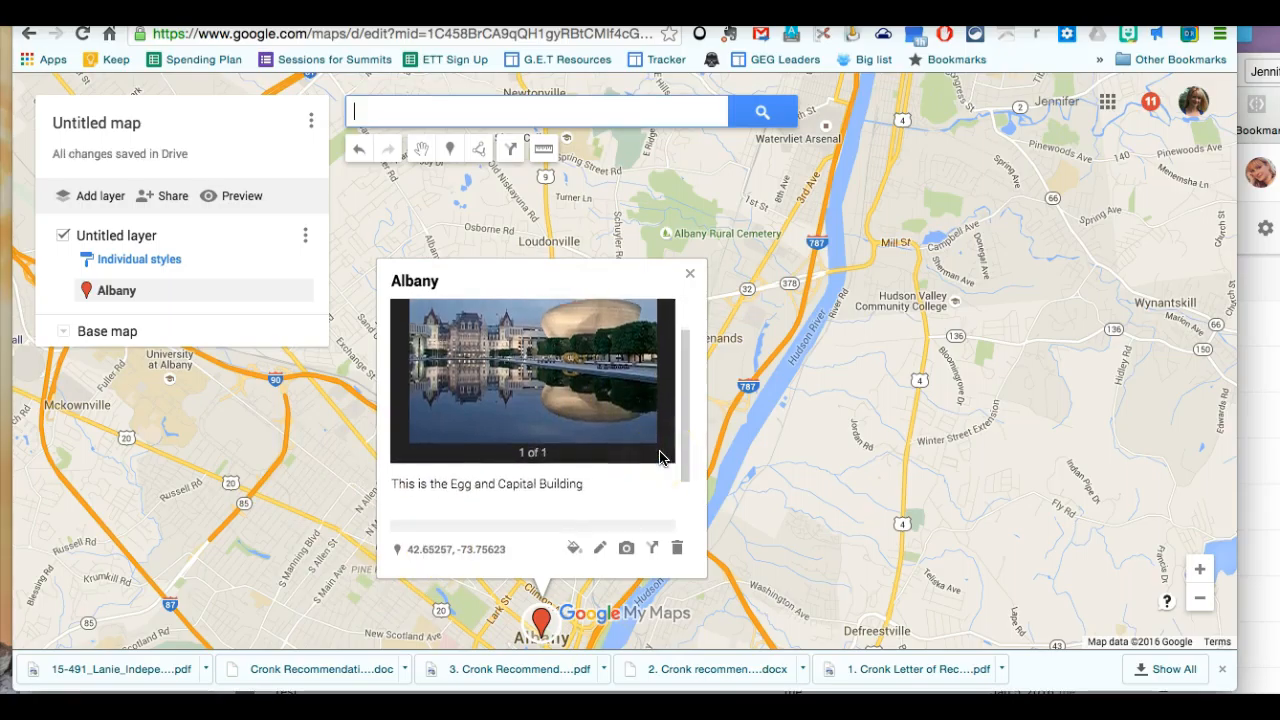
scroll(660, 457, up, 1)
click(690, 273)
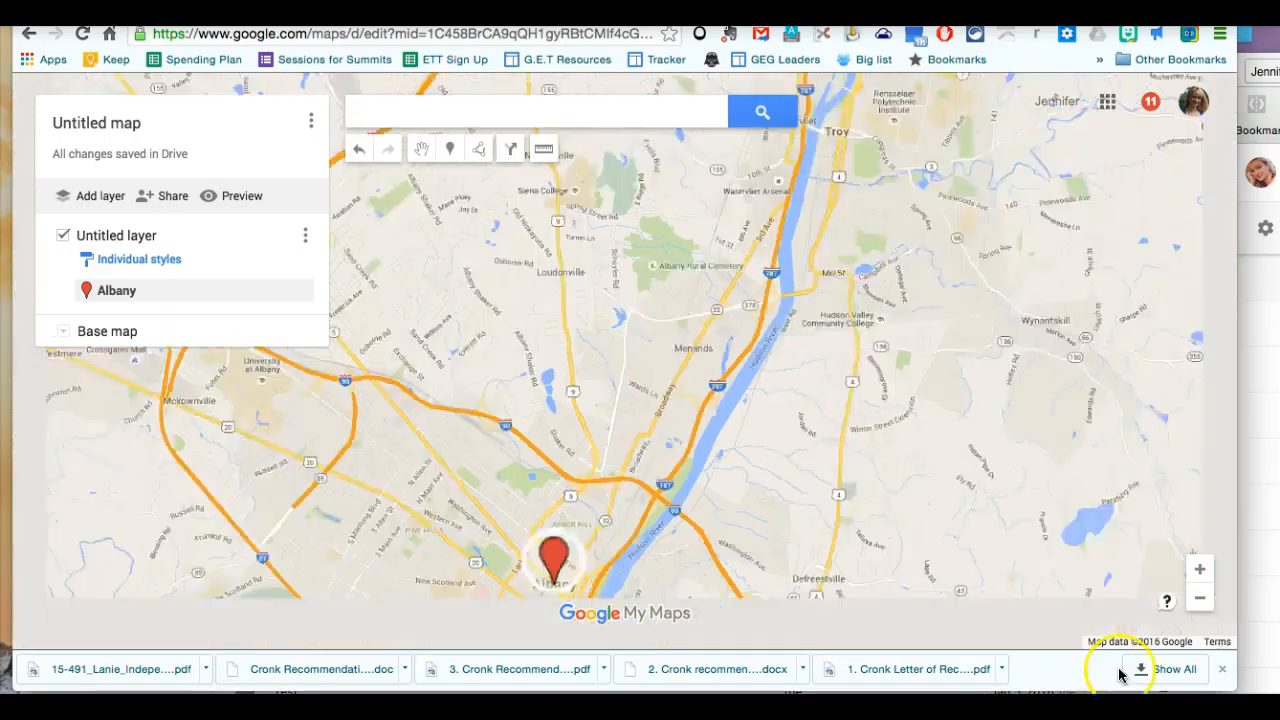
Start sharing the map, giving it the title "Test" so the sharing settings open.
click(1199, 598)
click(1199, 600)
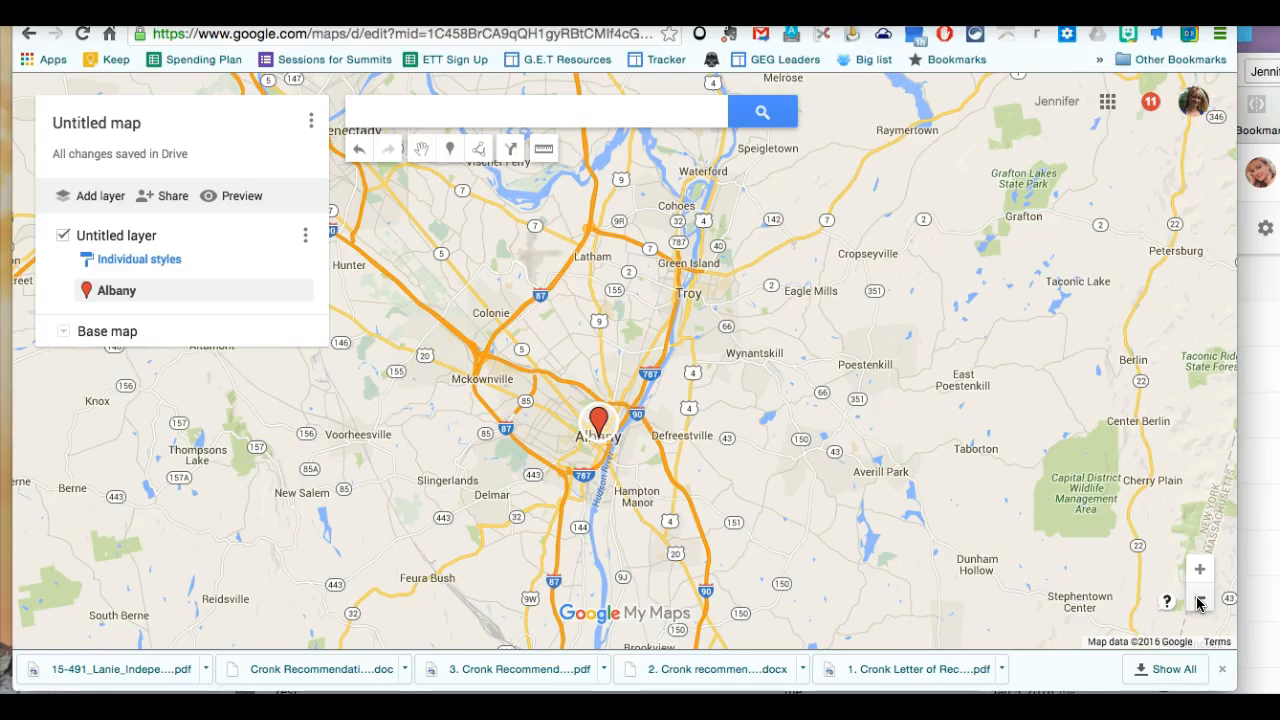
click(166, 198)
click(166, 198)
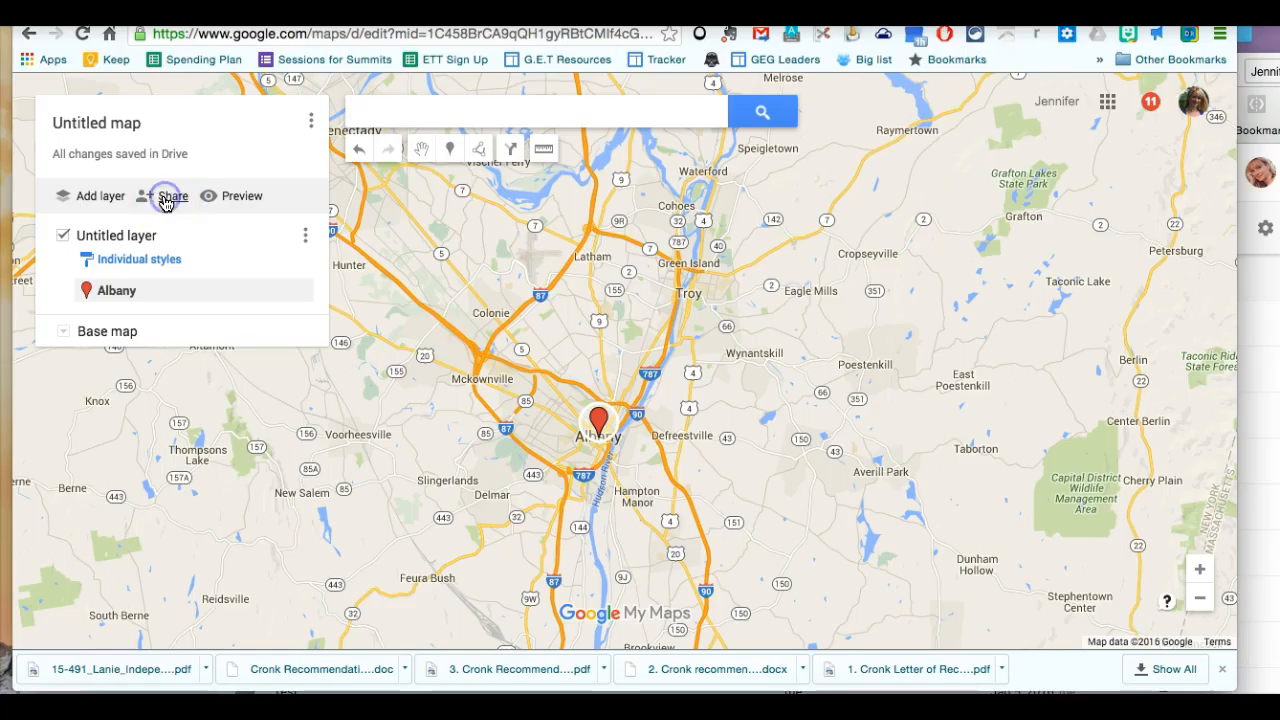
click(564, 367)
text(Test)
click(460, 497)
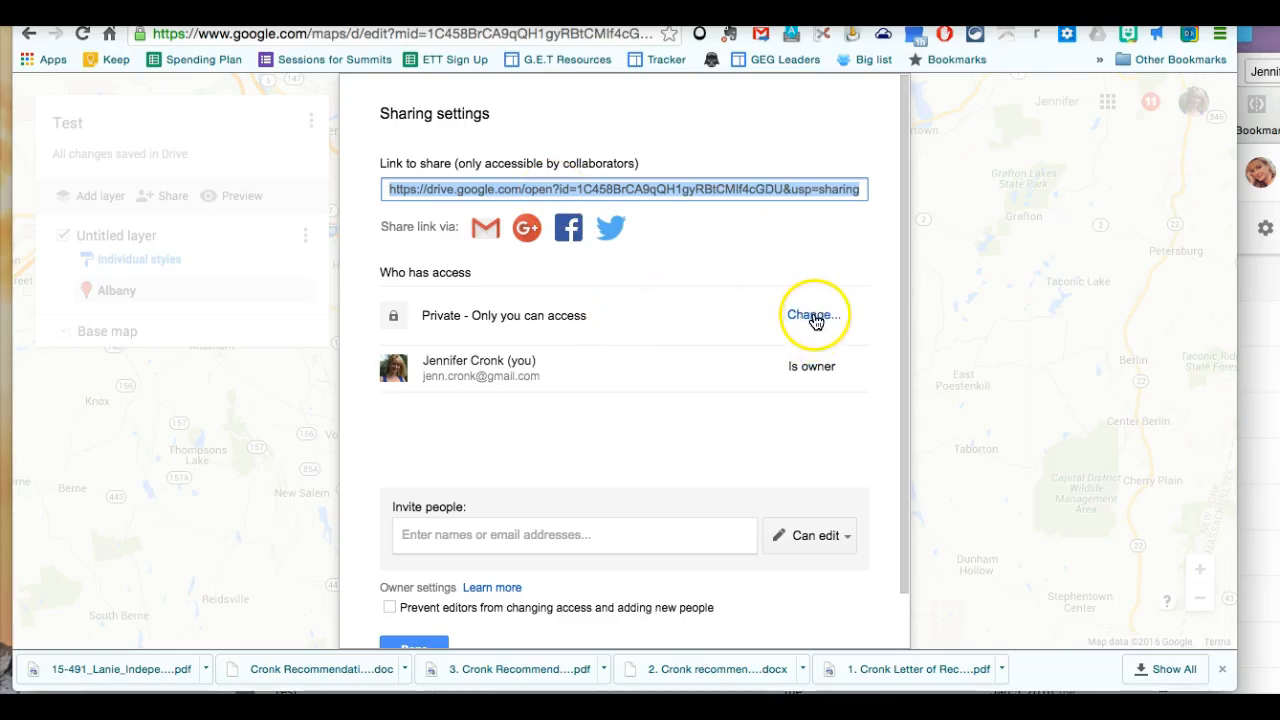
Set link sharing to "On - Anyone with the link", choose the access level for link visitors and save.
click(800, 313)
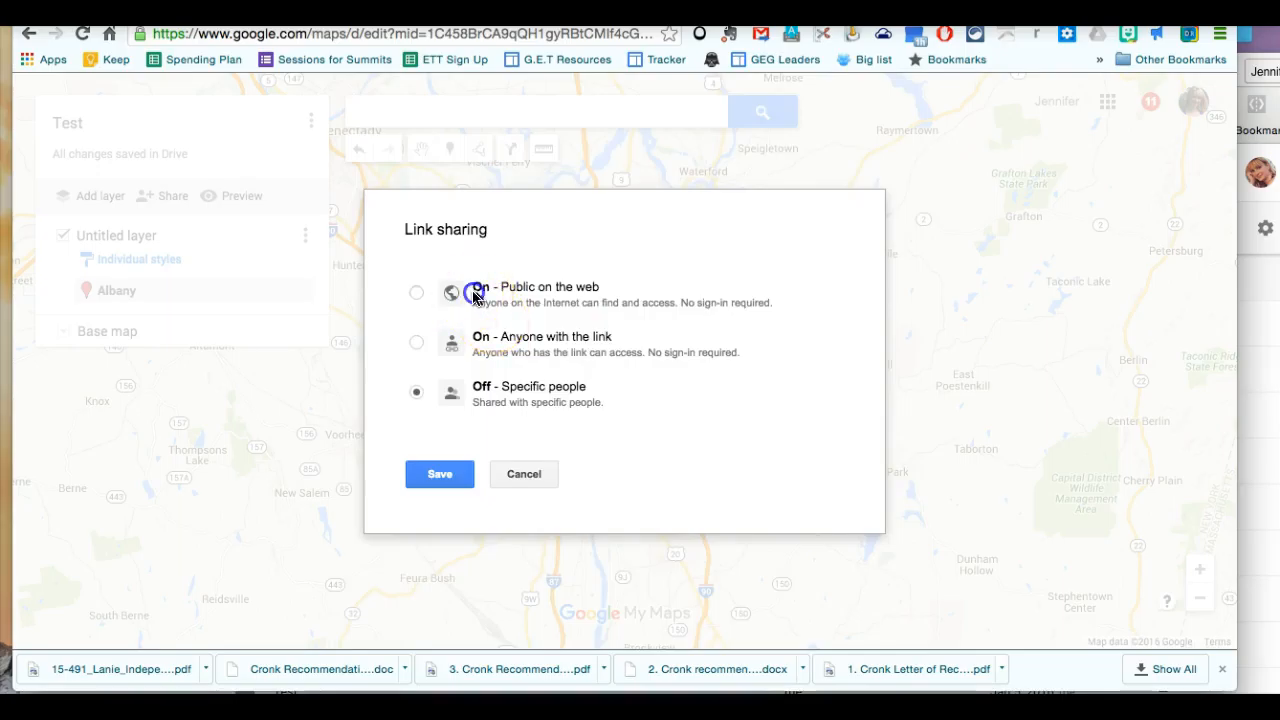
click(474, 291)
click(480, 345)
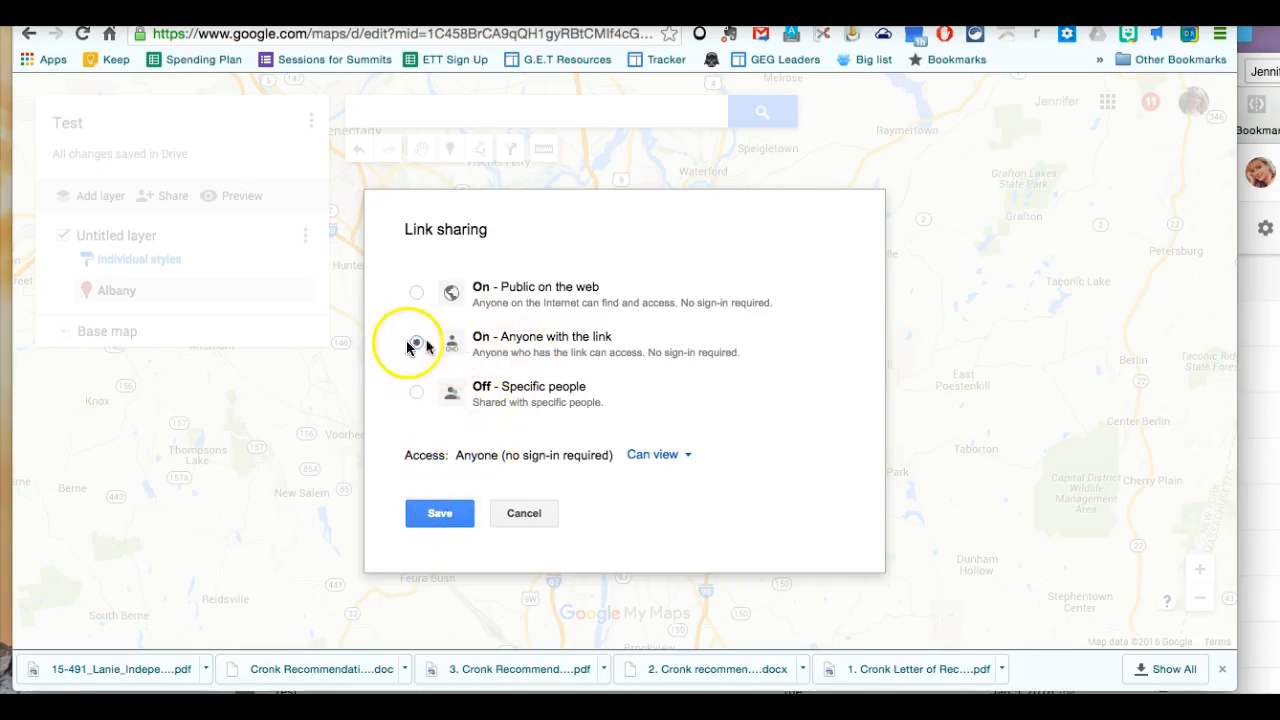
click(681, 458)
click(675, 487)
click(437, 524)
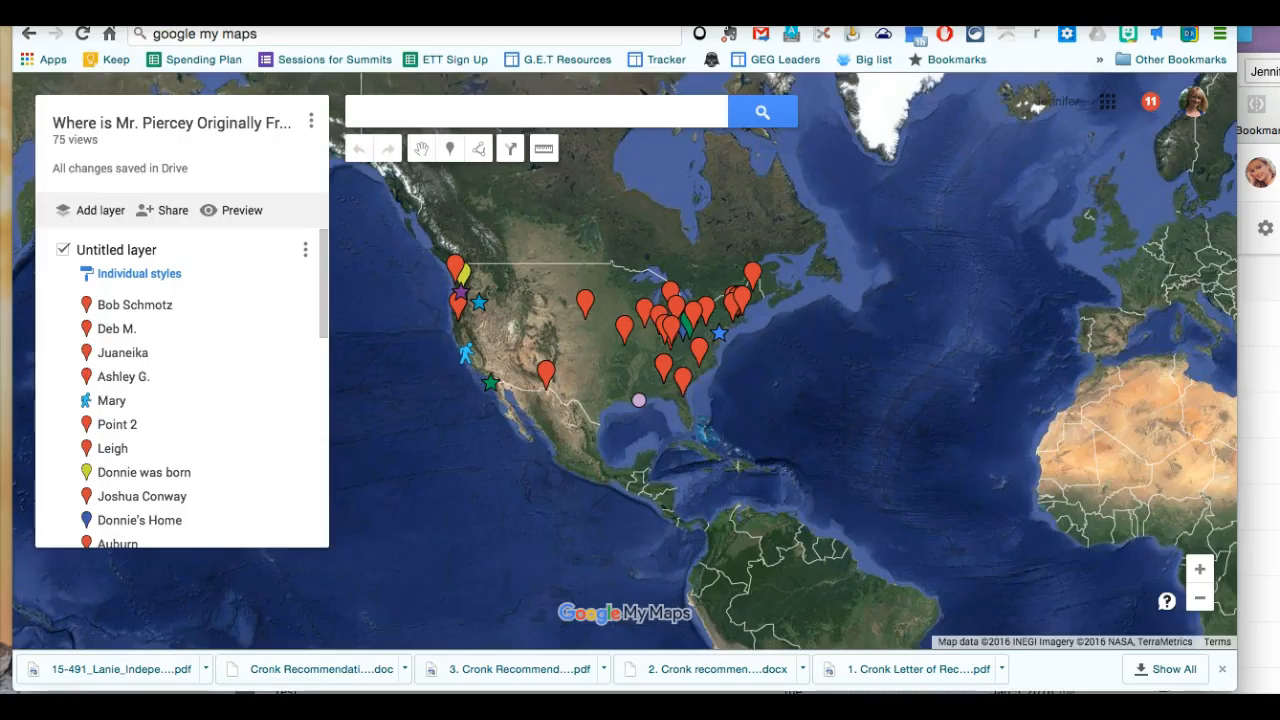
click(566, 263)
click(1200, 569)
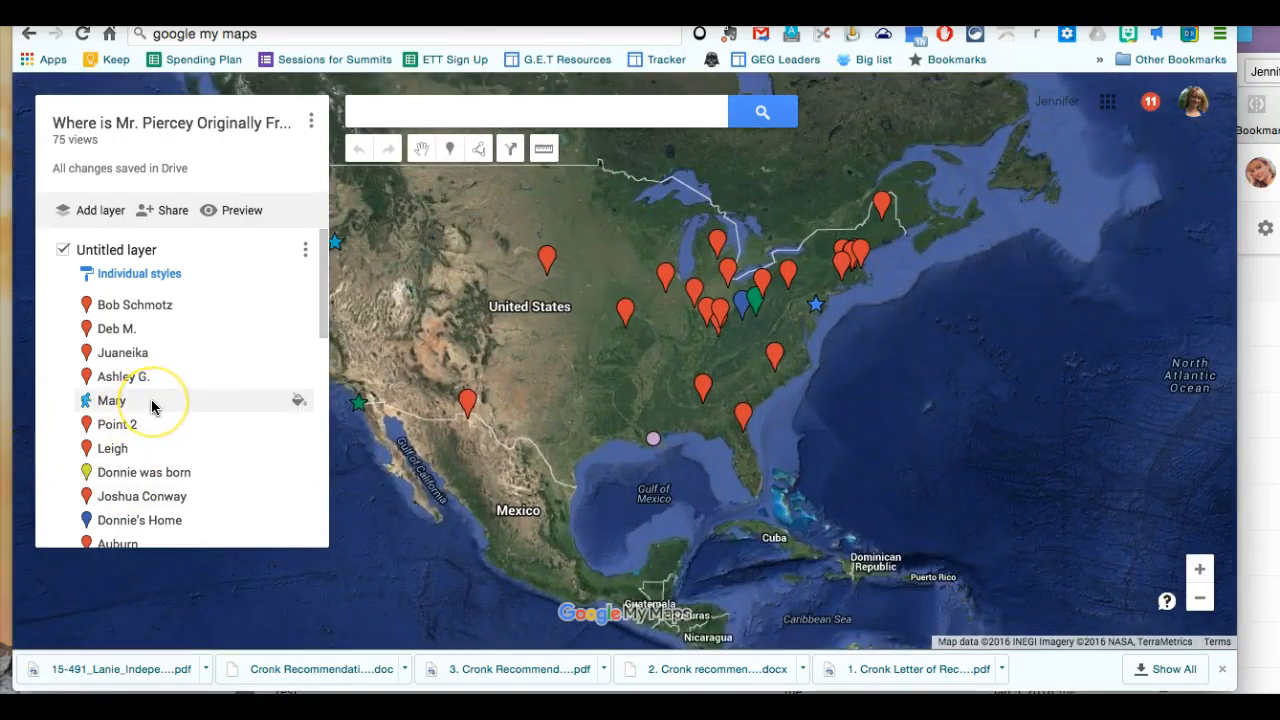
drag(316, 294, 291, 287)
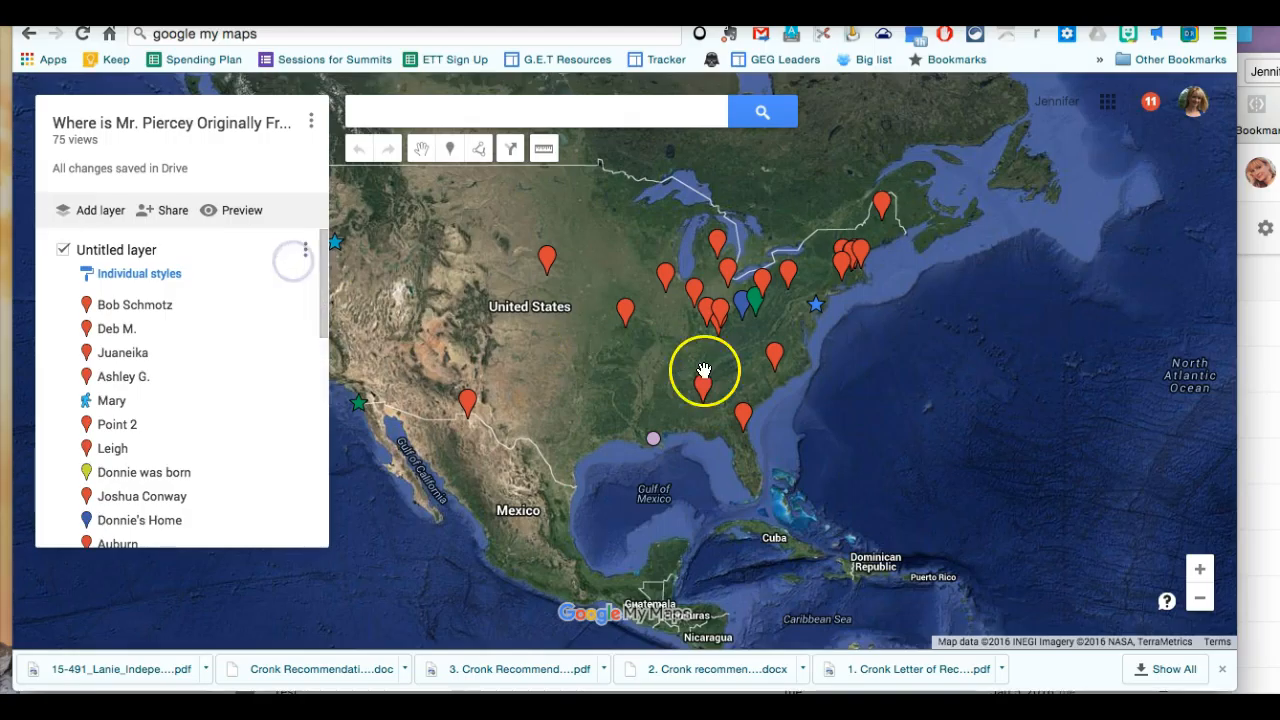